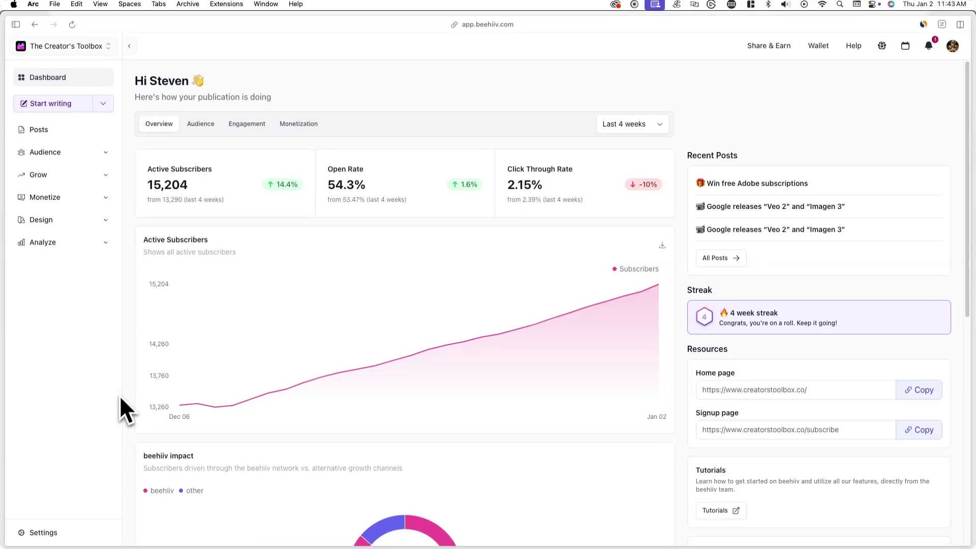
Switch settings to the Always Creating publication and open its Domains page
{"action": "left_click", "coordinate": [59, 532]}
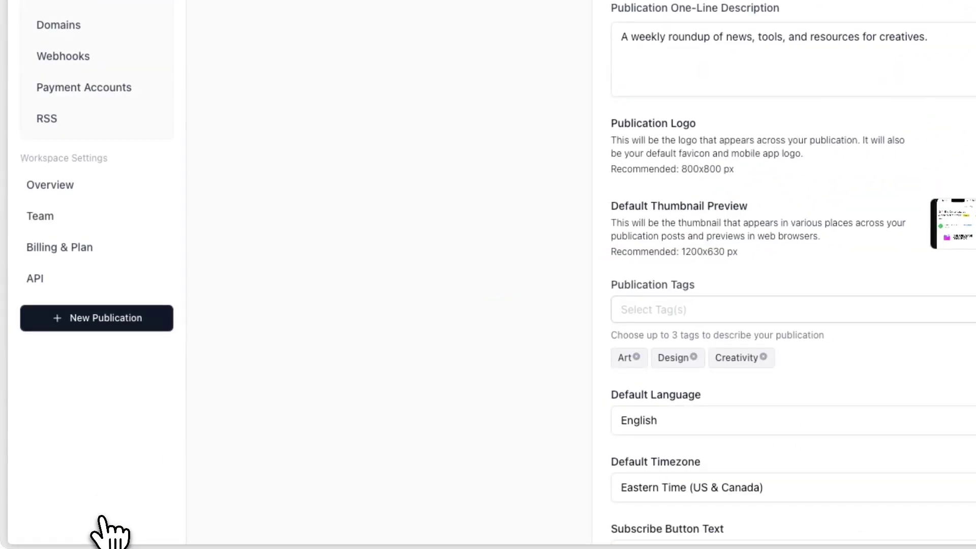
{"action": "left_click", "coordinate": [151, 64]}
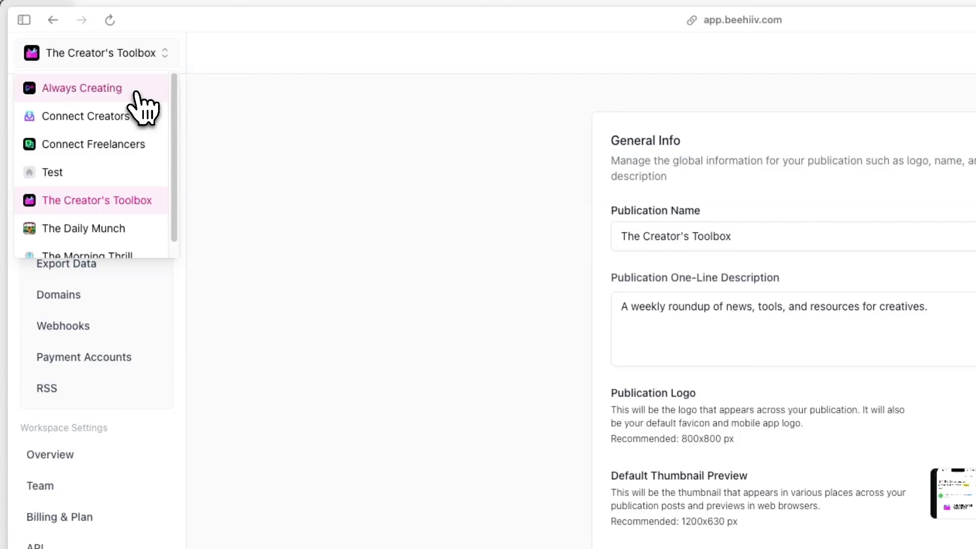
{"action": "left_click", "coordinate": [142, 108]}
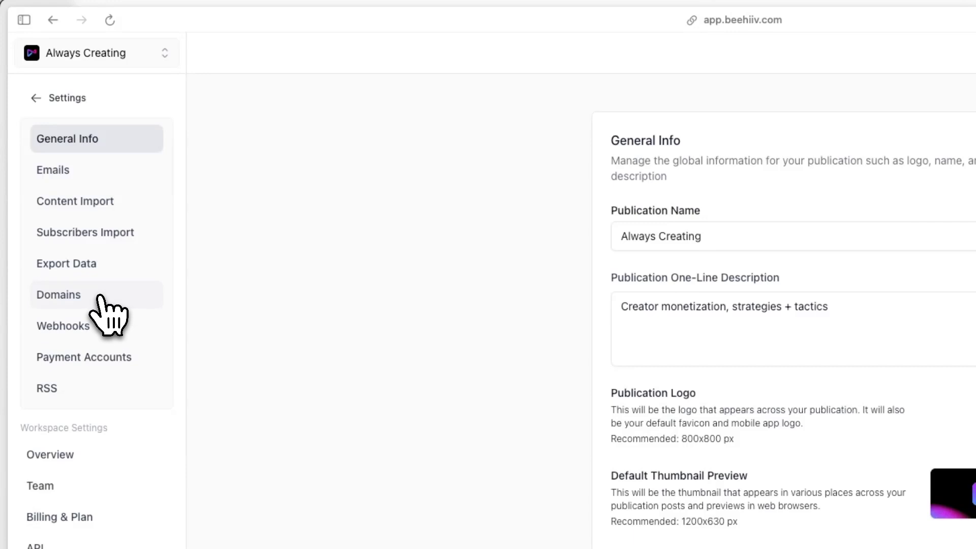
{"action": "left_click", "coordinate": [101, 301]}
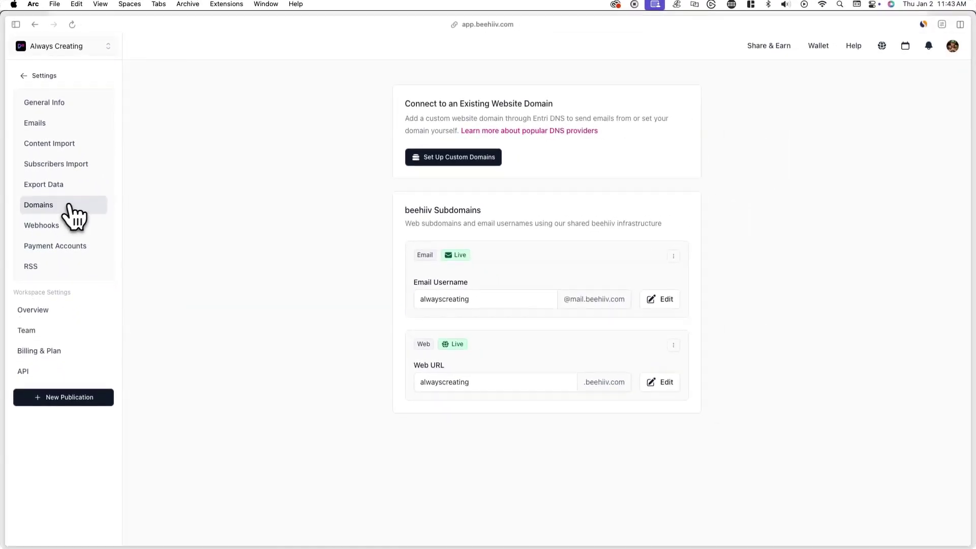
{"action": "left_click", "coordinate": [433, 157]}
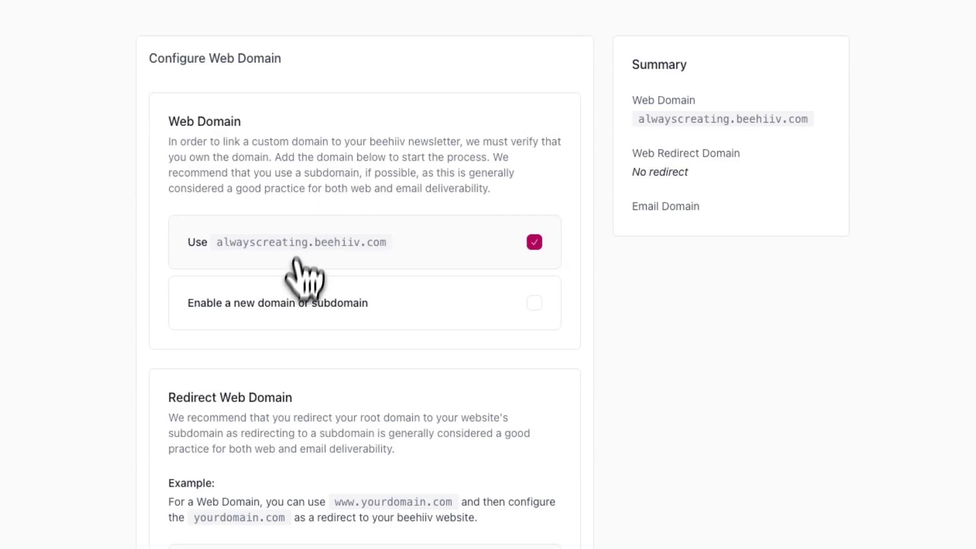
{"action": "left_click", "coordinate": [297, 304]}
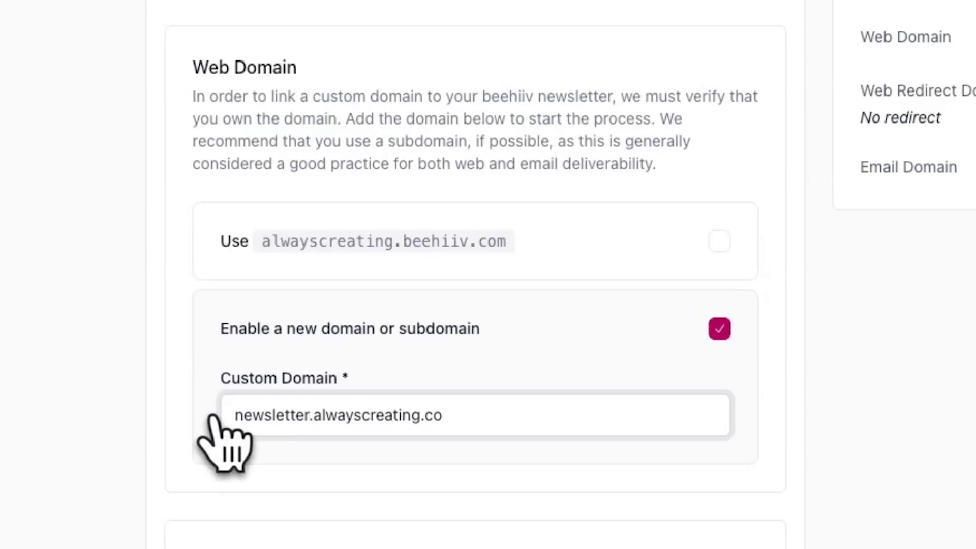
{"action": "left_click_drag", "start_coordinate": [315, 415], "coordinate": [211, 435]}
{"action": "key", "text": "BackSpace"}
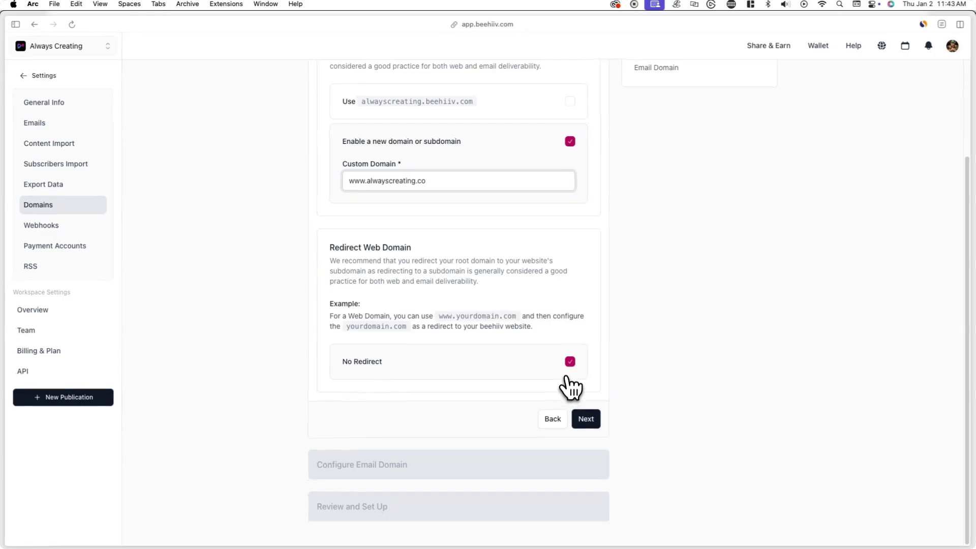
Choose redirecting the root domain to the beehiiv website and continue to the email domain step
{"action": "left_click", "coordinate": [570, 388]}
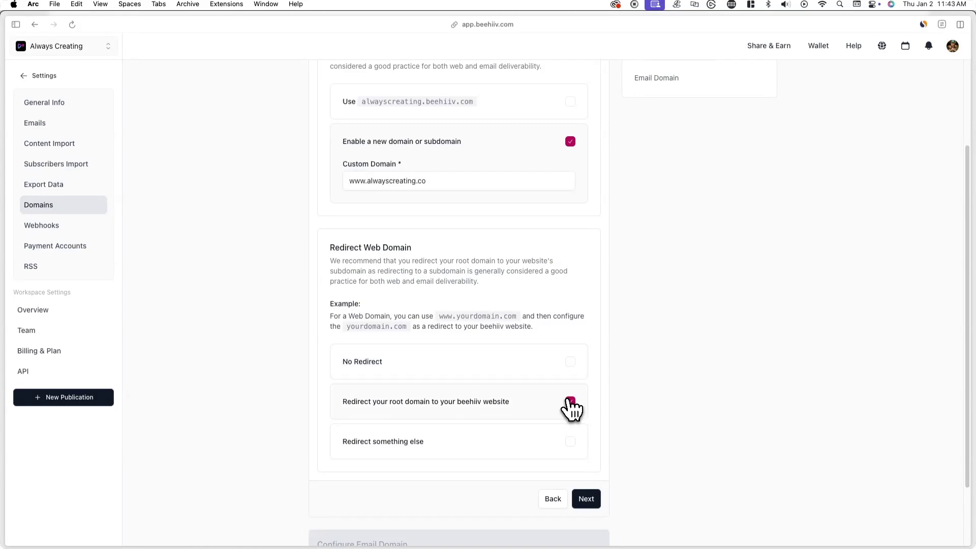
{"action": "left_click", "coordinate": [585, 498]}
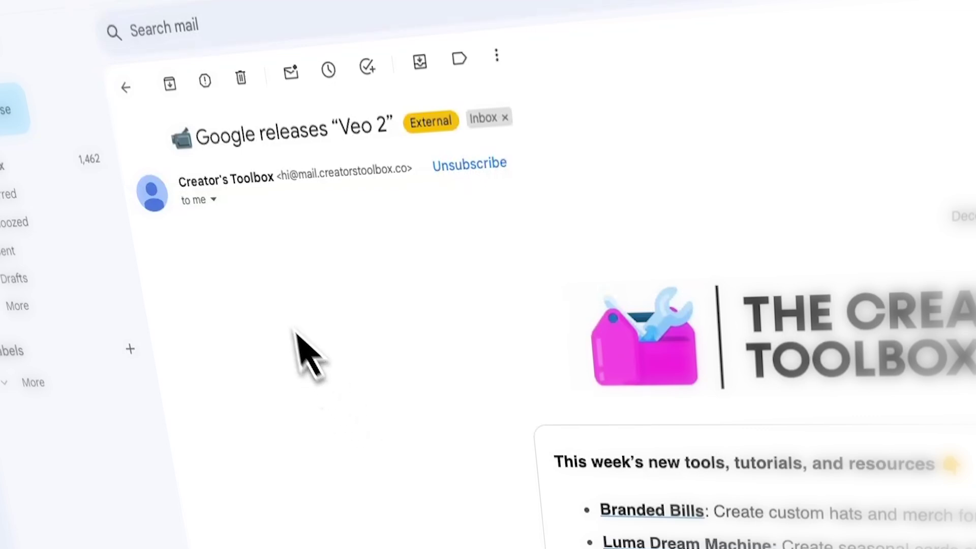
Expand the Creator's Toolbox sender details and highlight its mail.creatorstoolbox.co sending domain
{"action": "left_click", "coordinate": [213, 199]}
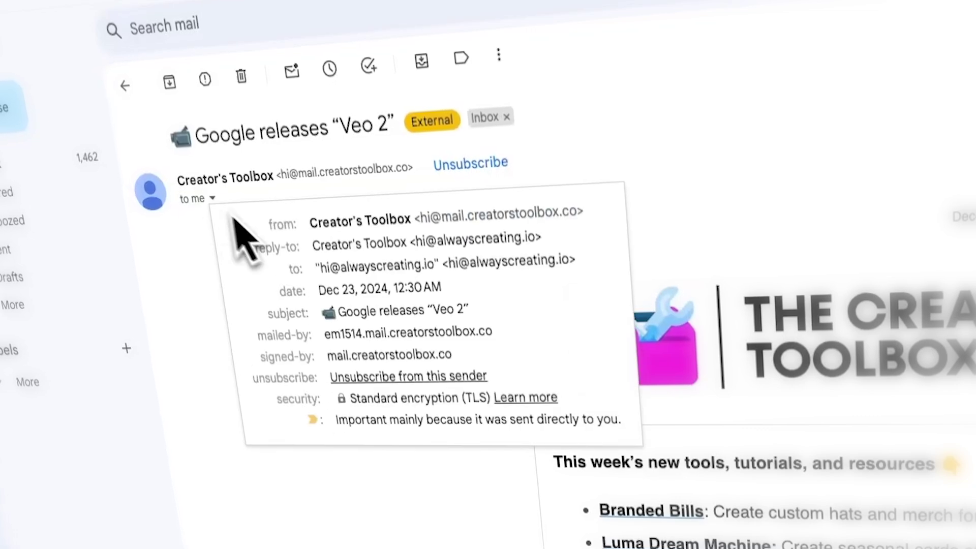
{"action": "left_click_drag", "start_coordinate": [422, 214], "coordinate": [584, 214]}
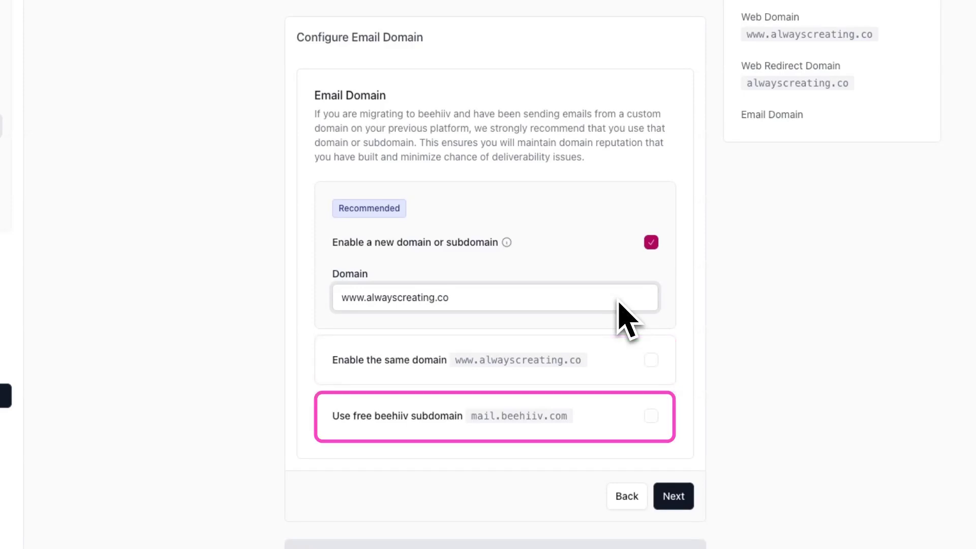
Review the web, redirect and email domain summary and finish the custom domain setup
{"action": "left_click", "coordinate": [670, 494]}
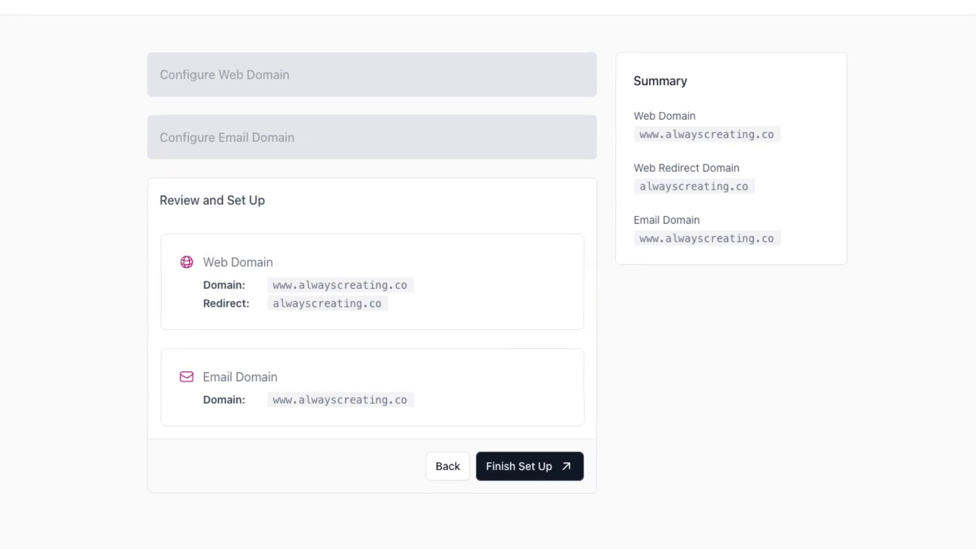
{"action": "left_click", "coordinate": [551, 472]}
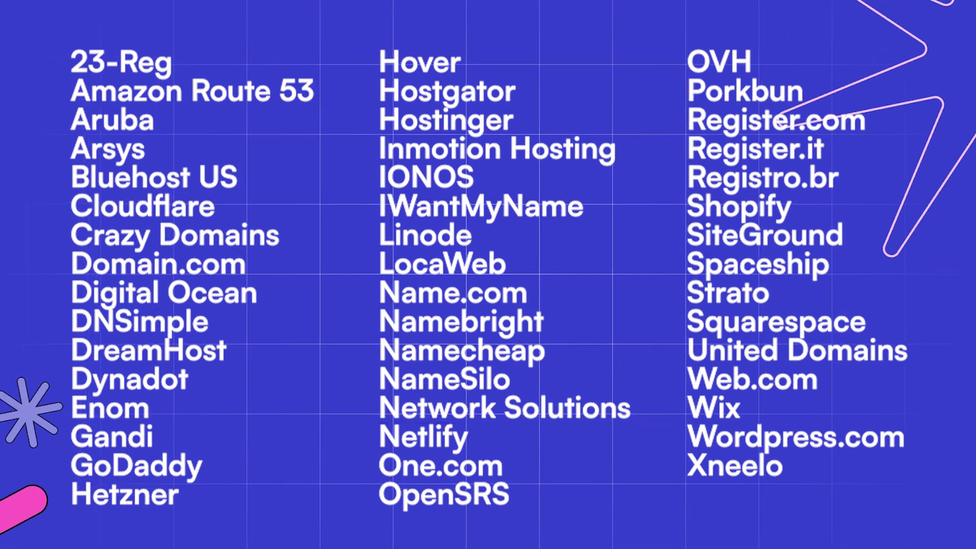
{"action": "left_click", "coordinate": [617, 343]}
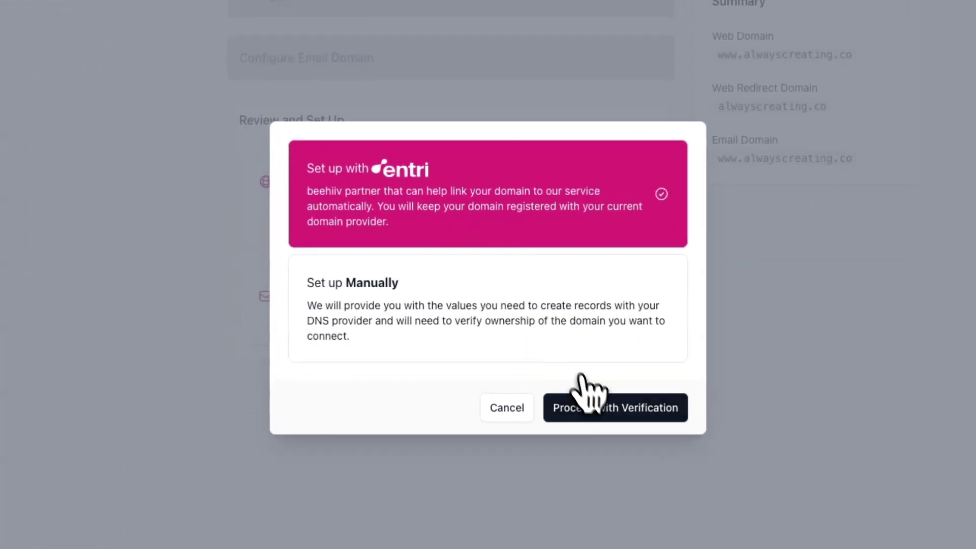
Start Entri's guided connection and log in to GoDaddy with the account username and password
{"action": "left_click", "coordinate": [587, 399]}
{"action": "left_click", "coordinate": [595, 406]}
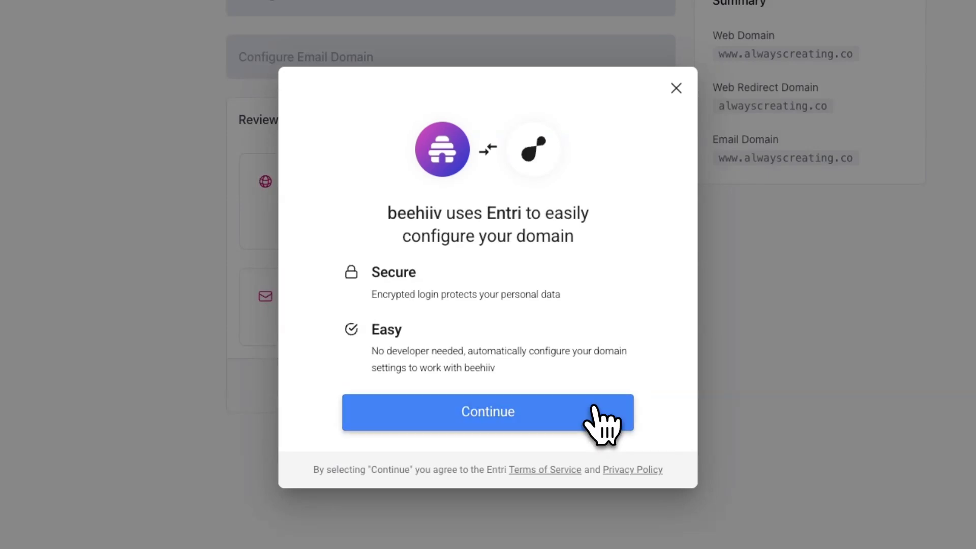
{"action": "left_click", "coordinate": [590, 409]}
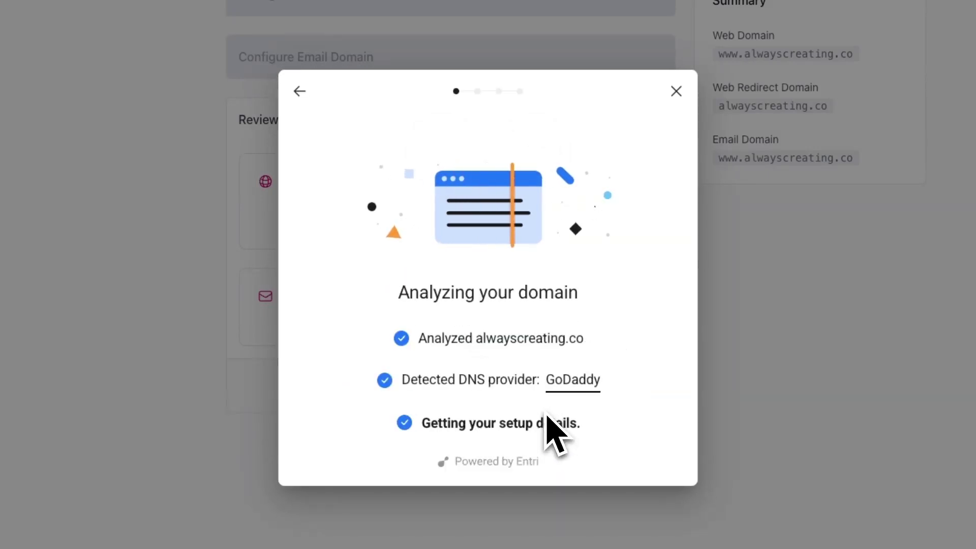
{"action": "left_click", "coordinate": [530, 234]}
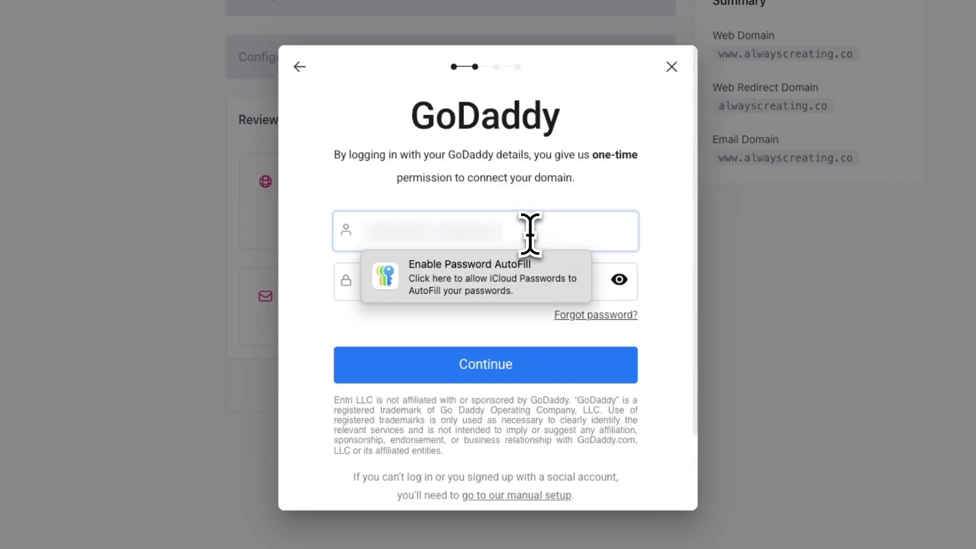
{"action": "type", "text": "alway"}
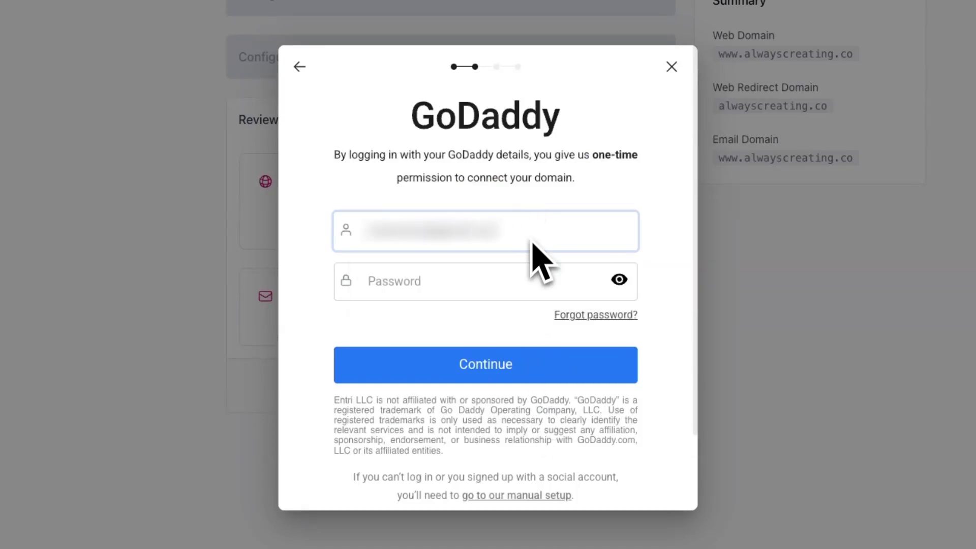
{"action": "left_click", "coordinate": [503, 282]}
{"action": "type", "text": "•"}
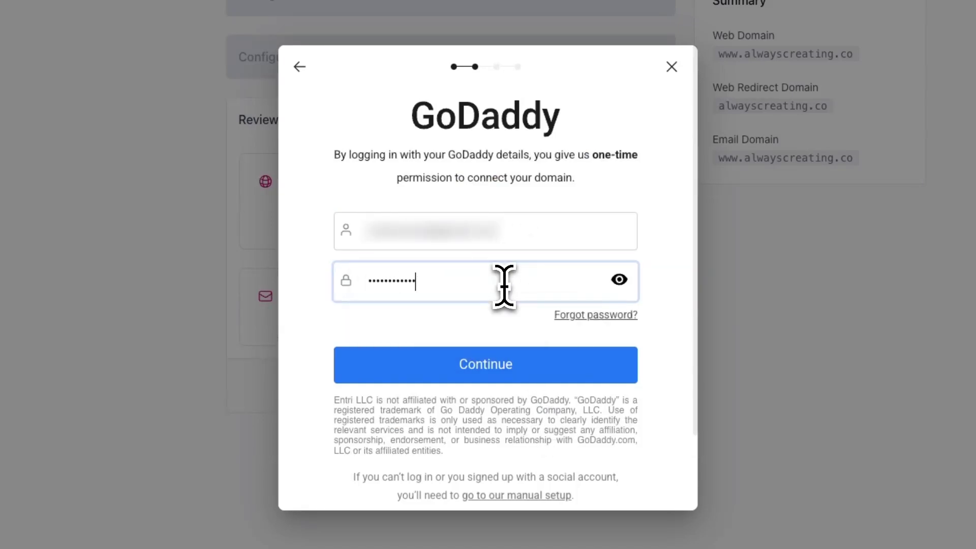
{"action": "left_click", "coordinate": [515, 364]}
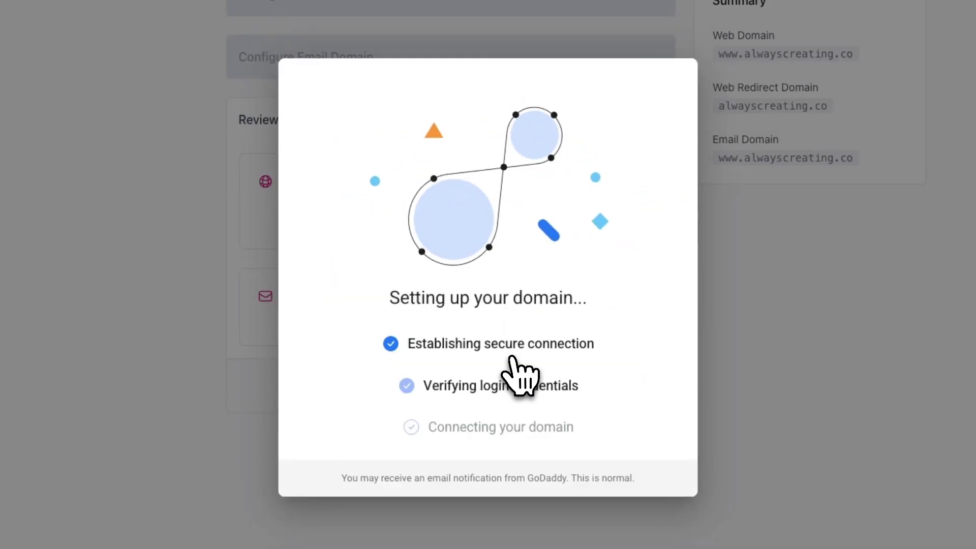
Submit the GoDaddy login verification code and close the domain-configured confirmation
{"action": "left_click", "coordinate": [514, 325]}
{"action": "left_click", "coordinate": [516, 385]}
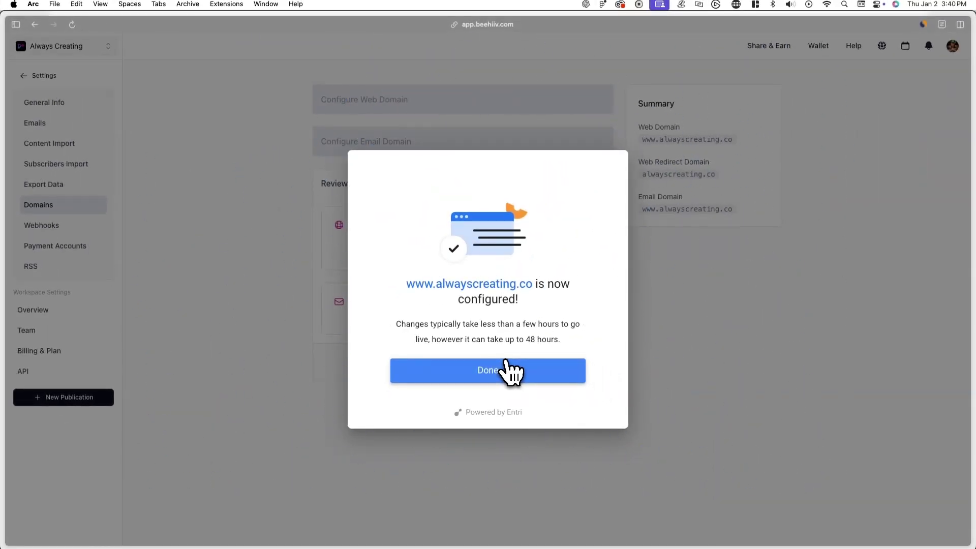
{"action": "left_click", "coordinate": [505, 362]}
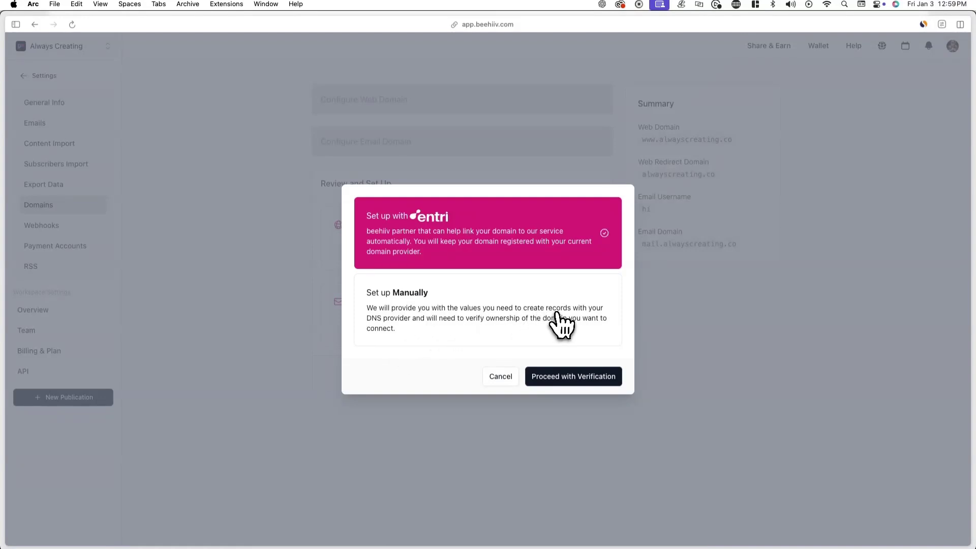
Switch to manual setup and review the Web, Email and Redirect DNS records
{"action": "left_click", "coordinate": [558, 315]}
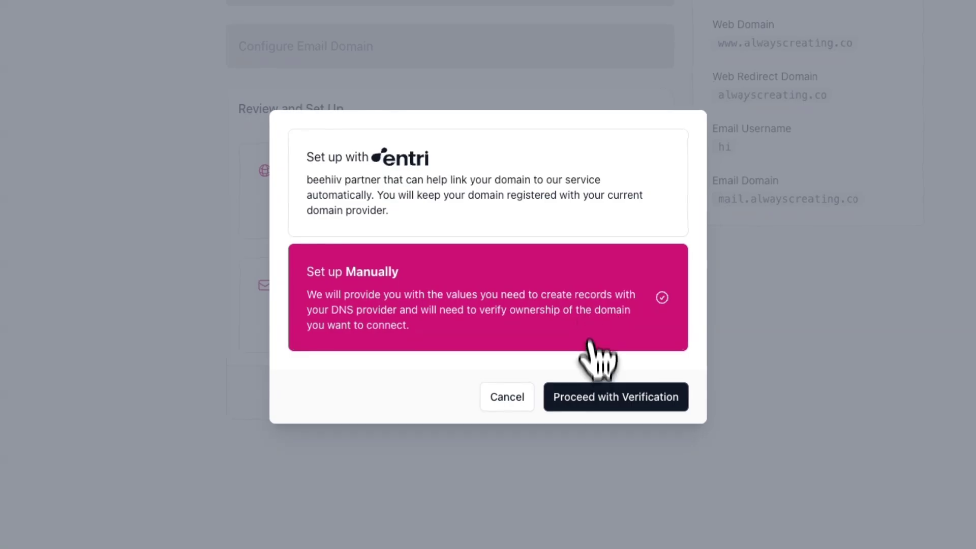
{"action": "left_click", "coordinate": [590, 397]}
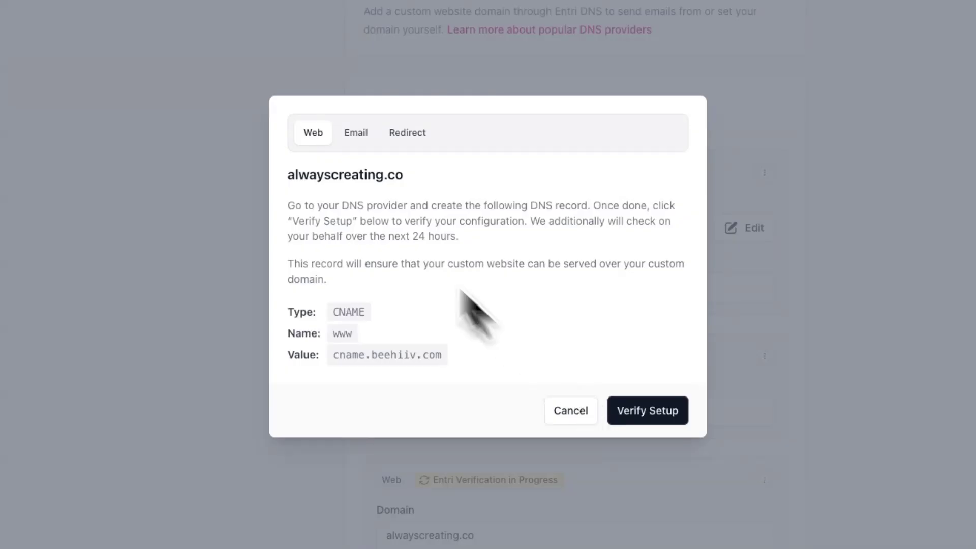
{"action": "left_click", "coordinate": [356, 132]}
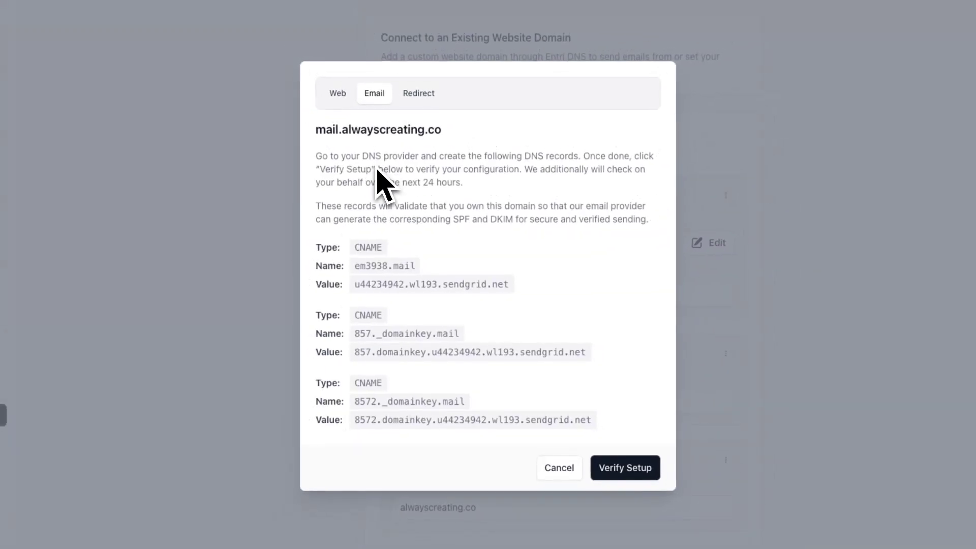
{"action": "left_click", "coordinate": [418, 92]}
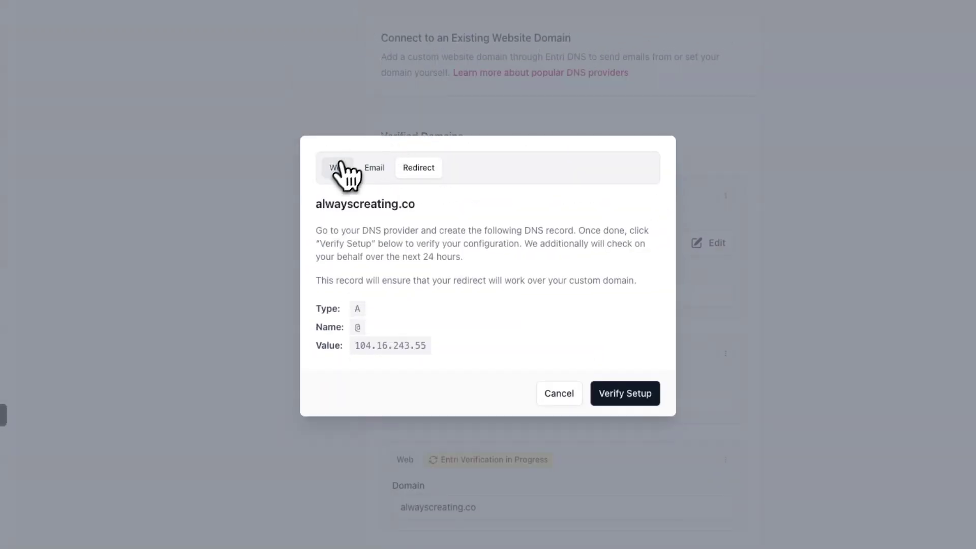
{"action": "left_click", "coordinate": [339, 168]}
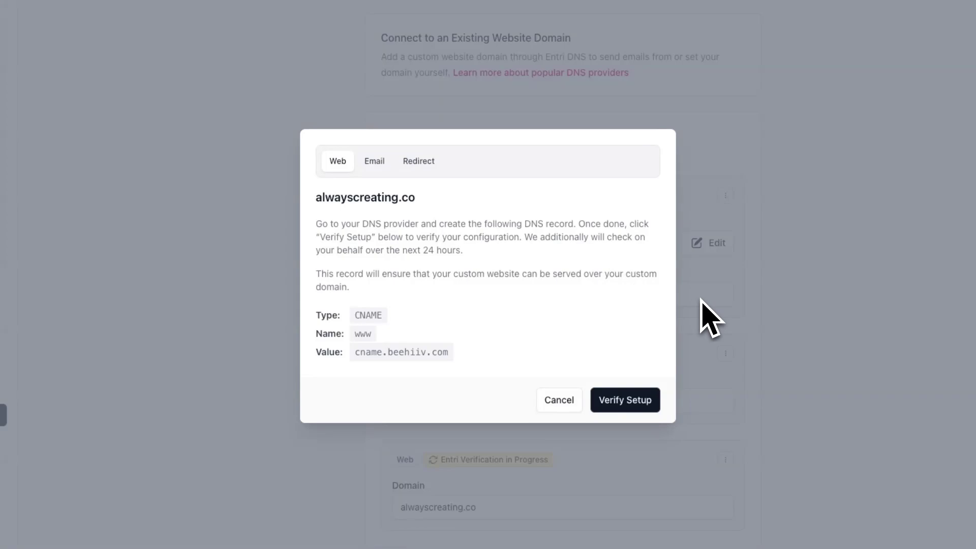
Add a GoDaddy CNAME record www pointing to cname.beehiiv.com
{"action": "left_click_drag", "start_coordinate": [440, 353], "coordinate": [361, 348]}
{"action": "right_click", "coordinate": [361, 348]}
{"action": "left_click", "coordinate": [374, 377]}
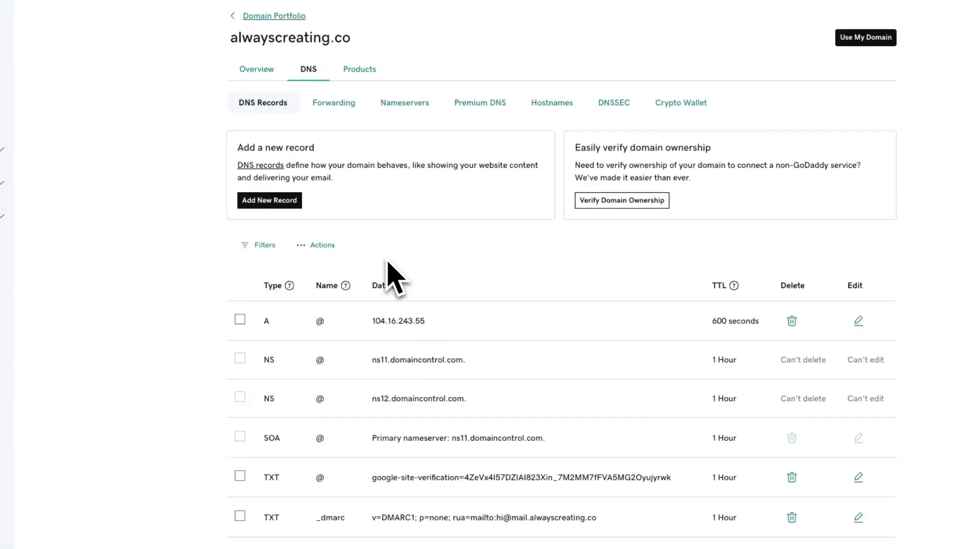
{"action": "left_click", "coordinate": [270, 200]}
{"action": "left_click", "coordinate": [285, 302]}
{"action": "left_click", "coordinate": [284, 345]}
{"action": "left_click", "coordinate": [433, 302]}
{"action": "type", "text": "www"}
{"action": "left_click", "coordinate": [563, 302]}
{"action": "key", "text": "ctrl+v"}
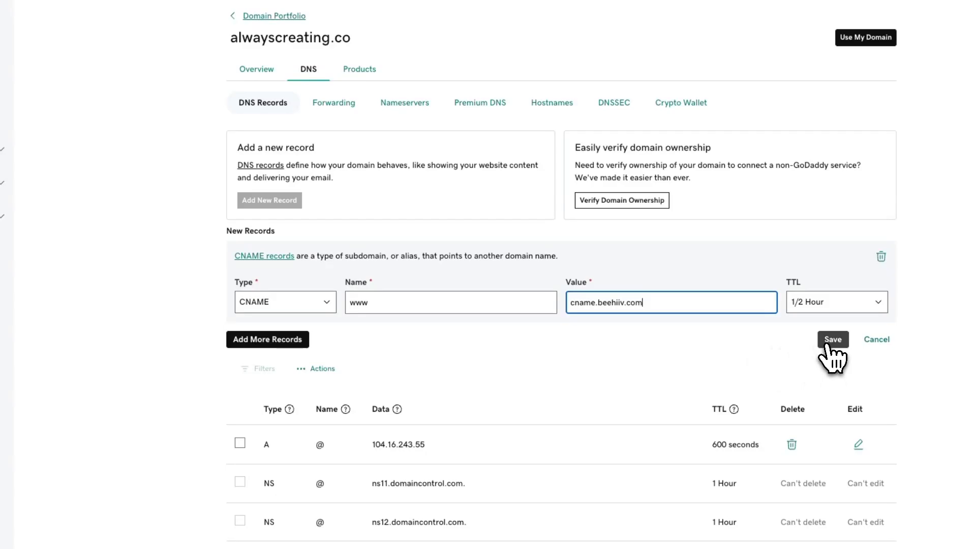
{"action": "left_click", "coordinate": [833, 340]}
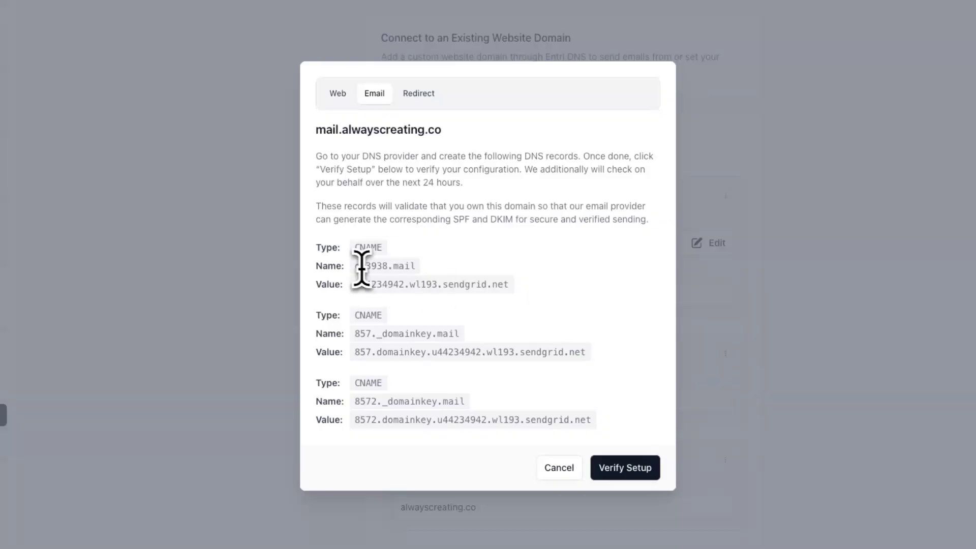
Add the three SendGrid email CNAME records, including em3938.mail and 8572._domainkey.mail
{"action": "left_click_drag", "start_coordinate": [356, 266], "coordinate": [415, 266]}
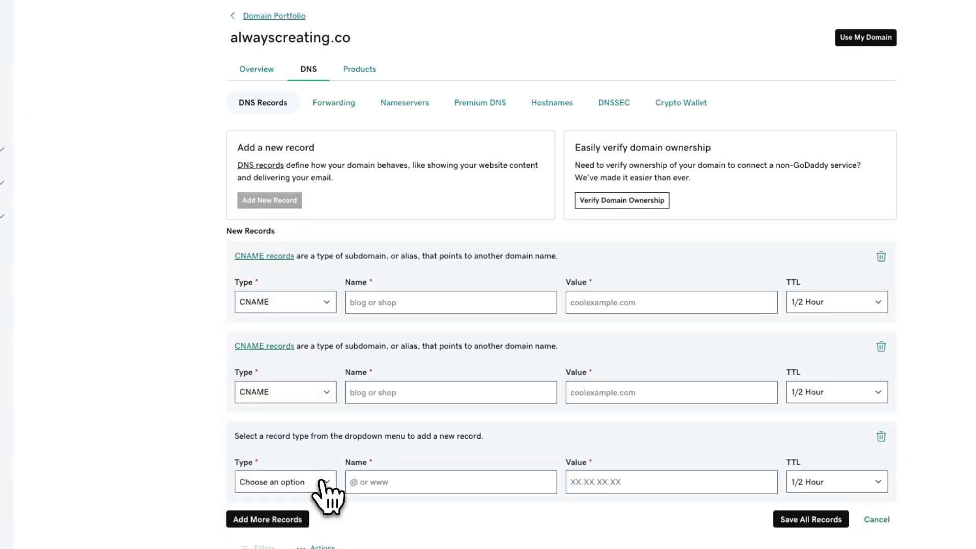
{"action": "left_click", "coordinate": [325, 482]}
{"action": "left_click", "coordinate": [285, 525]}
{"action": "left_click", "coordinate": [414, 302]}
{"action": "key", "text": "ctrl+v"}
{"action": "double_click", "coordinate": [405, 333]}
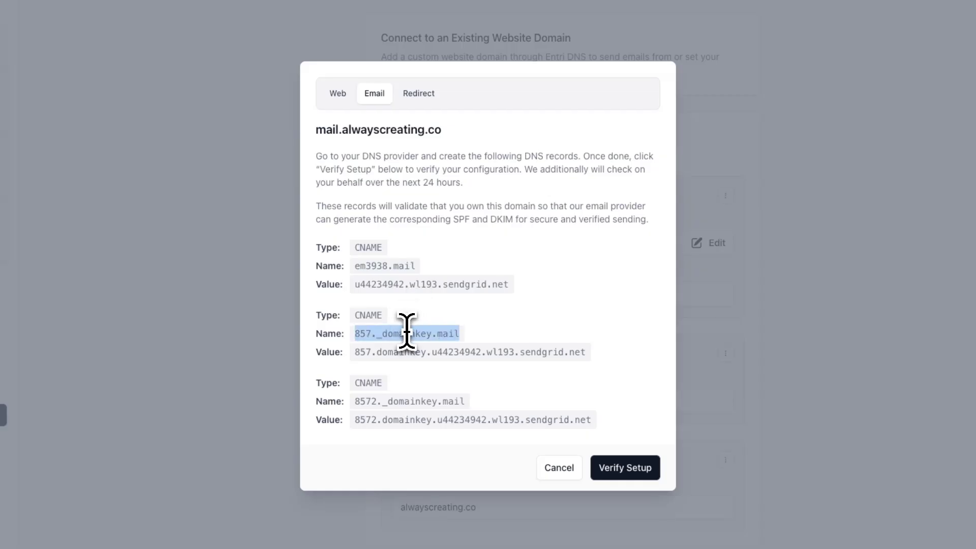
{"action": "left_click", "coordinate": [469, 392]}
{"action": "key", "text": "ctrl+v"}
{"action": "double_click", "coordinate": [462, 398]}
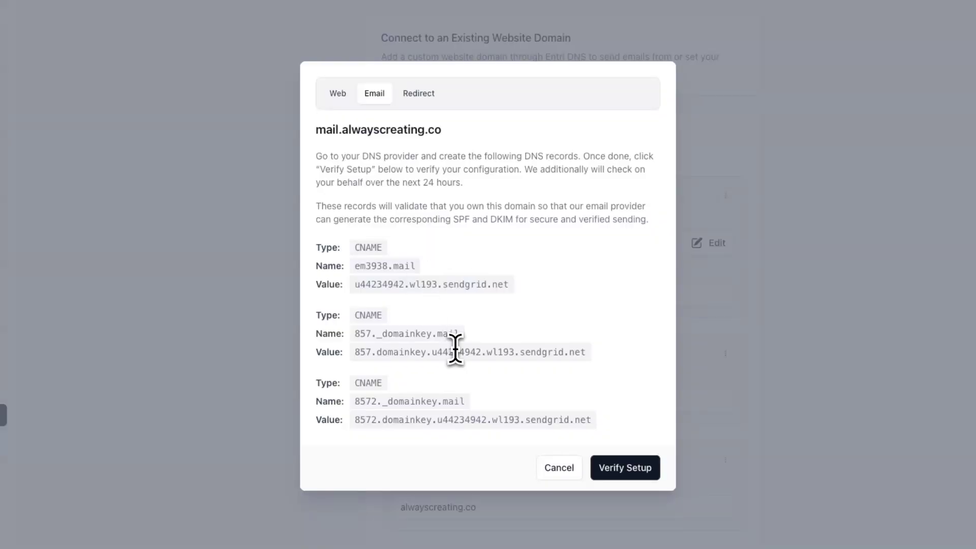
{"action": "double_click", "coordinate": [565, 418]}
{"action": "left_click", "coordinate": [656, 453]}
{"action": "key", "text": "ctrl+v"}
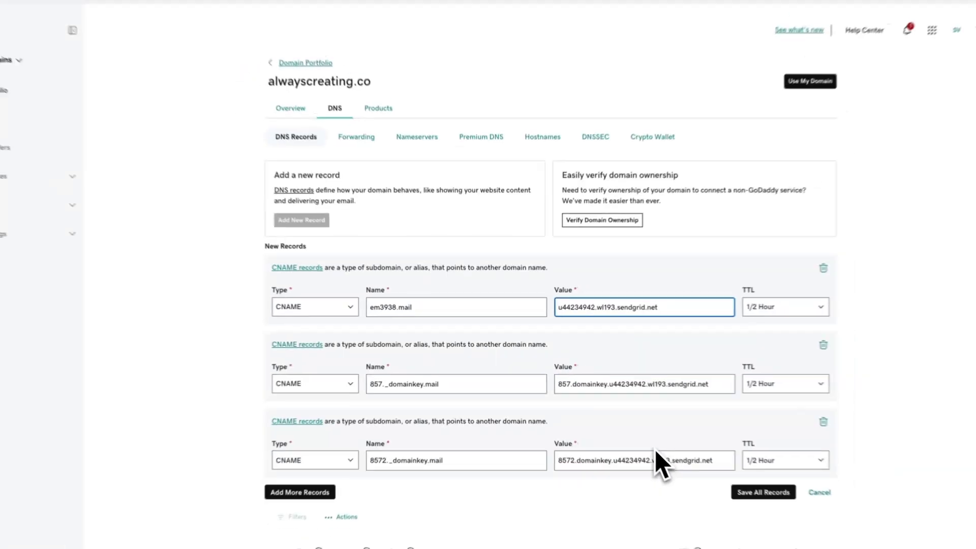
{"action": "left_click", "coordinate": [763, 492]}
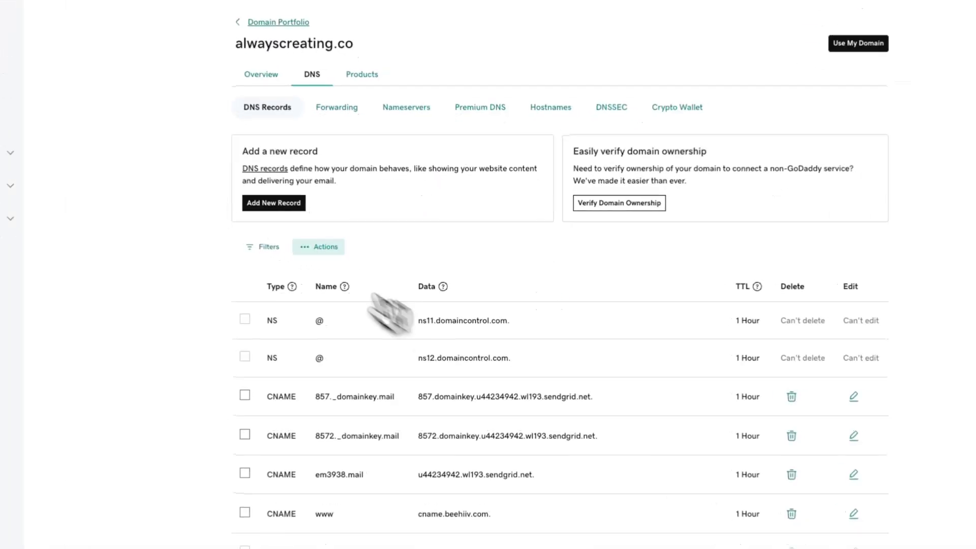
Add an A record with name @ for the root domain redirect
{"action": "left_click", "coordinate": [301, 220]}
{"action": "left_click", "coordinate": [315, 308]}
{"action": "left_click", "coordinate": [456, 308]}
{"action": "type", "text": "@"}
{"action": "left_click", "coordinate": [832, 353]}
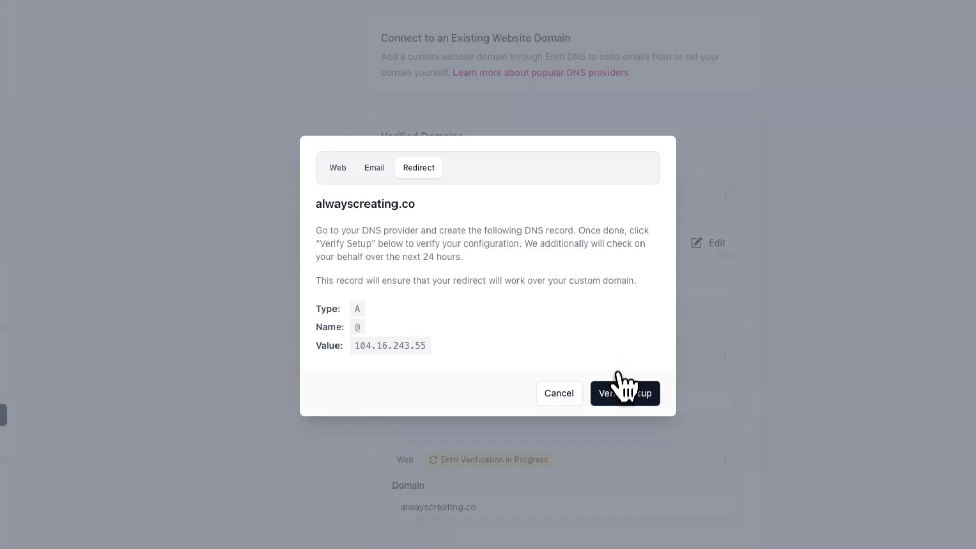
Verify the redirect, web and email DNS records, then close the verification dialog
{"action": "left_click", "coordinate": [618, 394]}
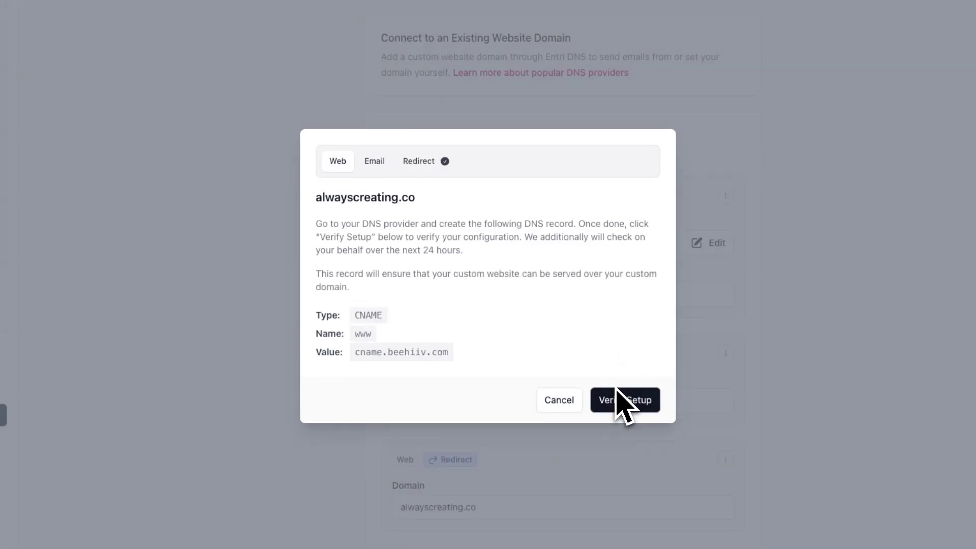
{"action": "left_click", "coordinate": [617, 396]}
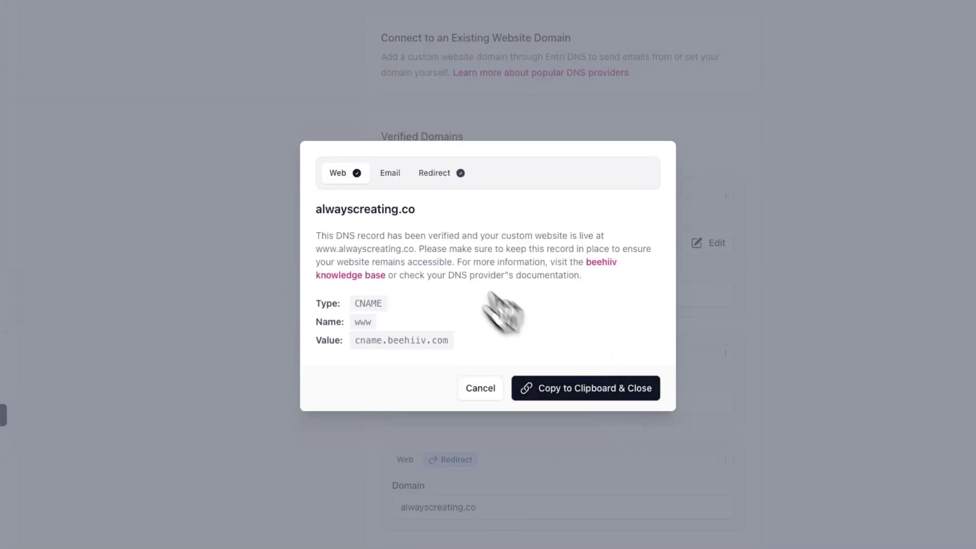
{"action": "left_click", "coordinate": [638, 469]}
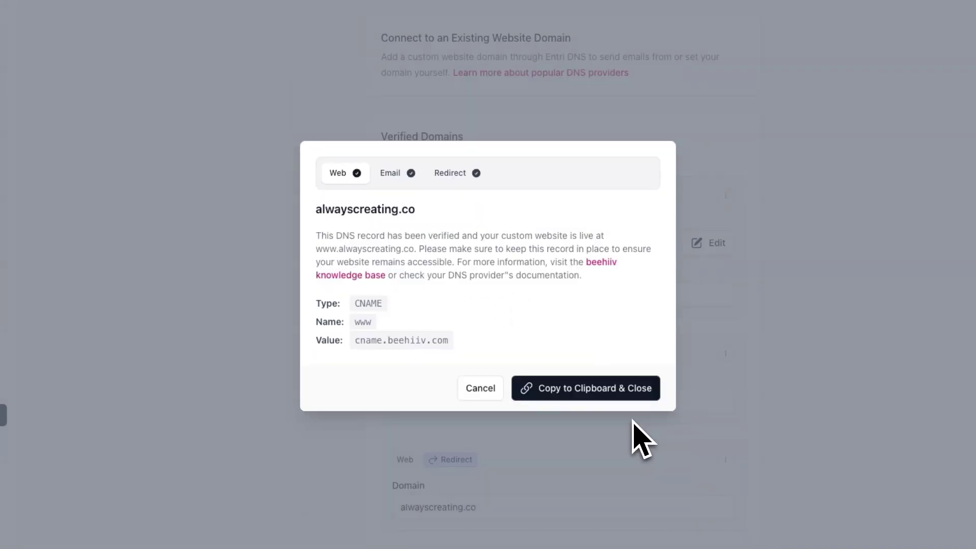
{"action": "left_click", "coordinate": [638, 391]}
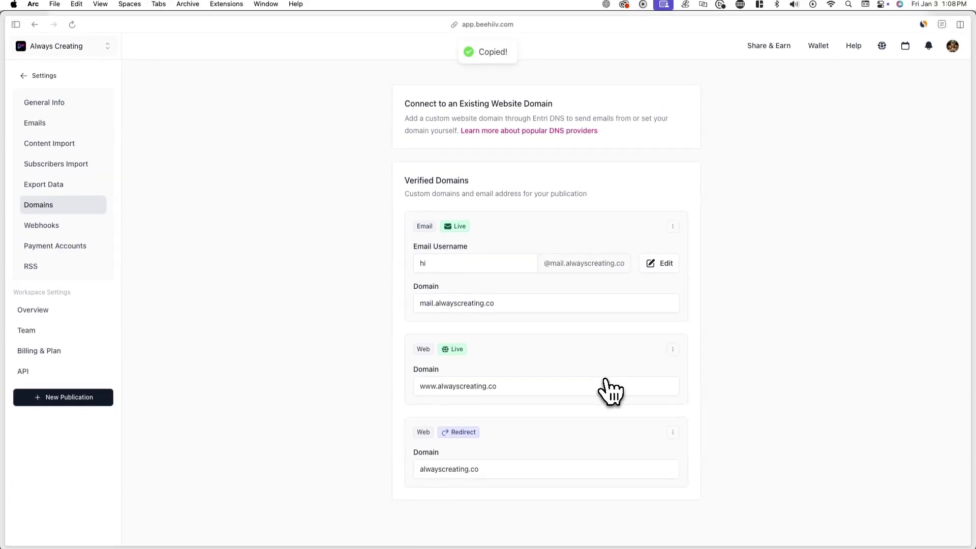